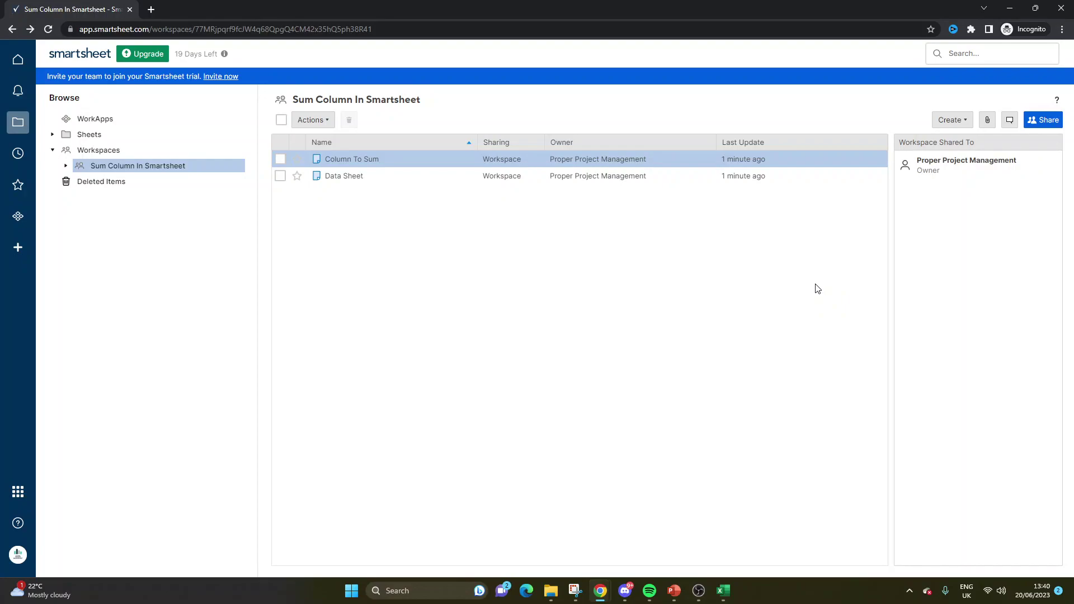
Step: Open the Column To Sum sheet from the Sum Column In Smartsheet workspace
left_click(377, 162)
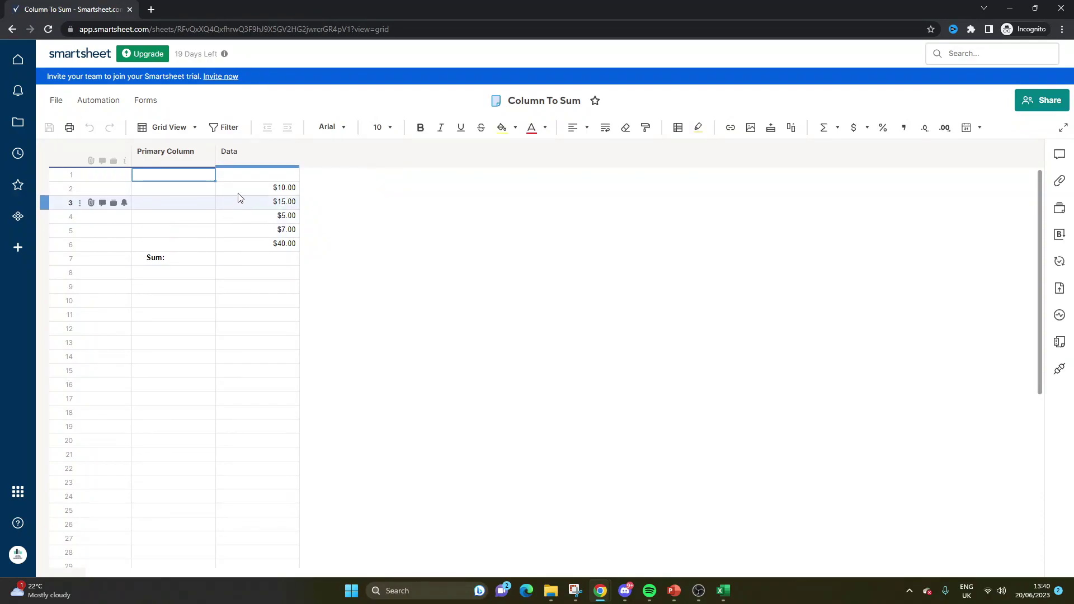
Step: Select the $10.00–$40.00 Data values to preview their total, then clear the selection
left_click_drag(241, 187, 247, 242)
left_click(330, 220)
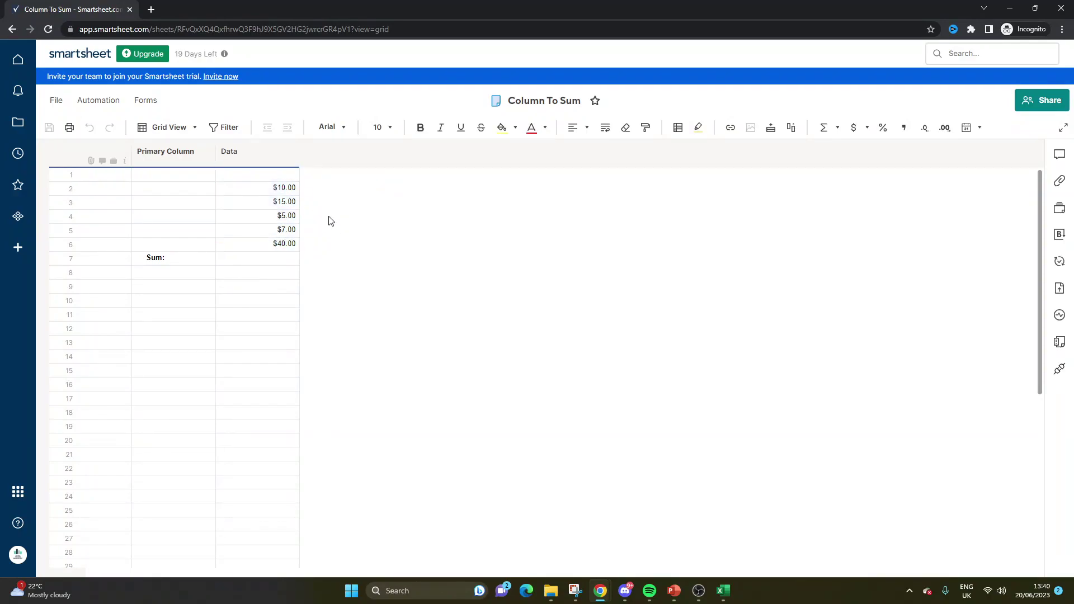
left_click_drag(266, 188, 286, 241)
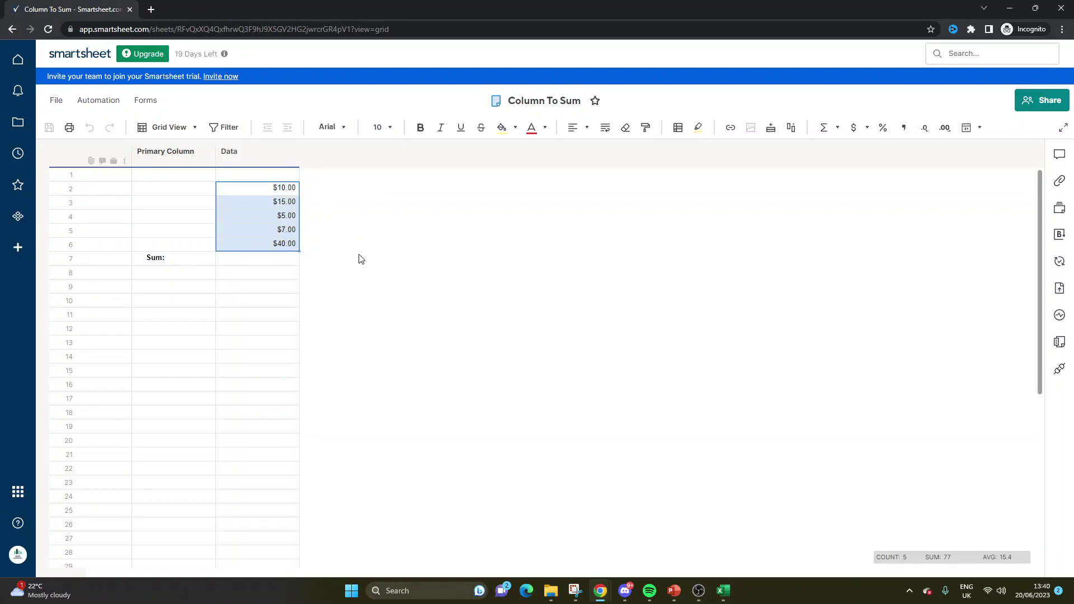
left_click(361, 258)
Step: Enter =SUM(Data2 + Data3) in the Sum row's Data cell
left_click(269, 261)
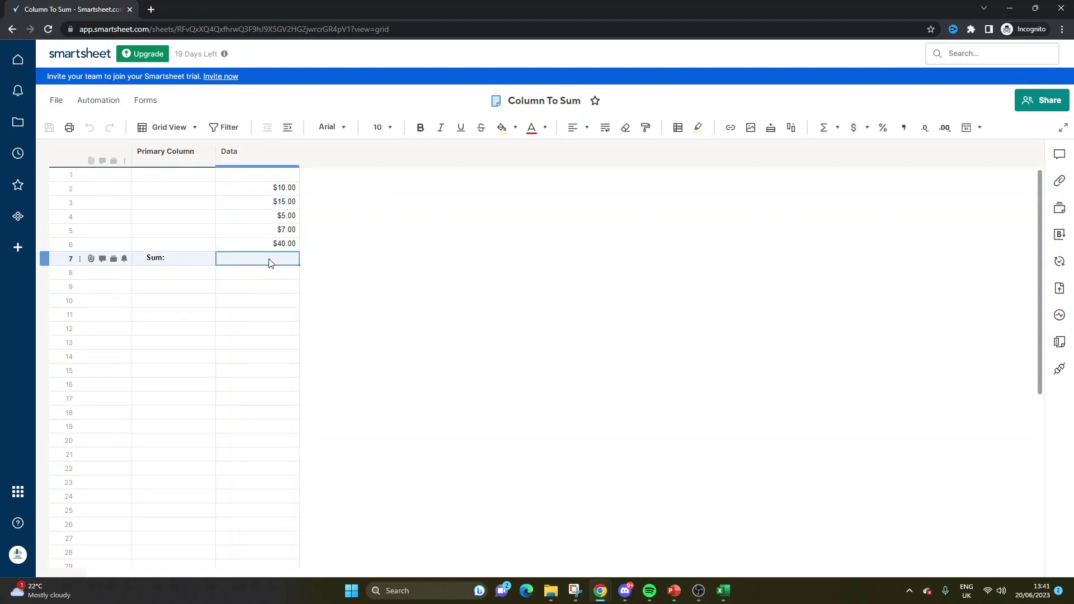
left_click(269, 259)
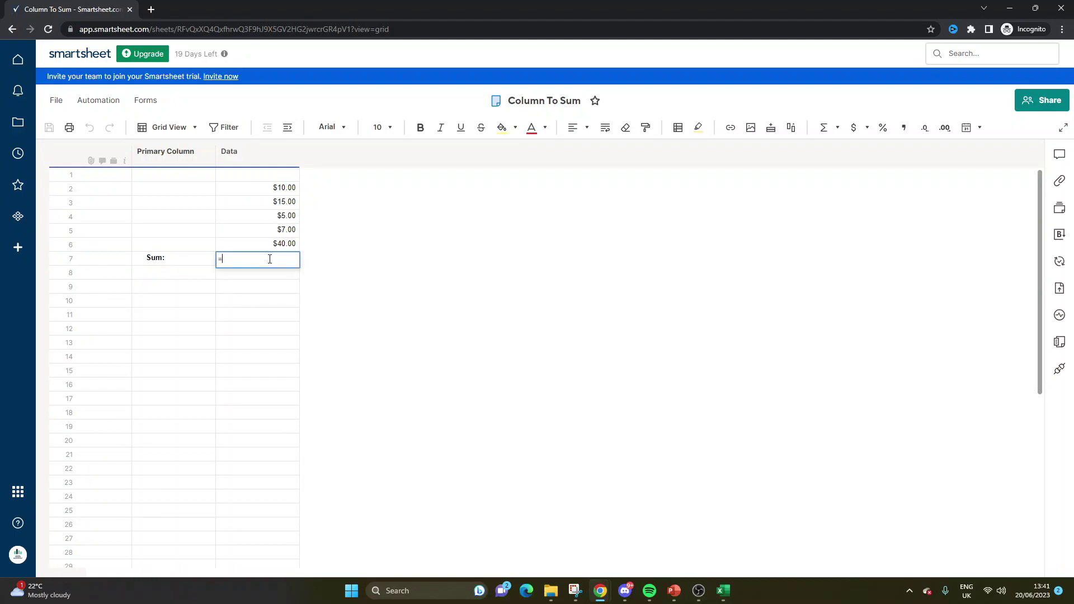
type("=sum(")
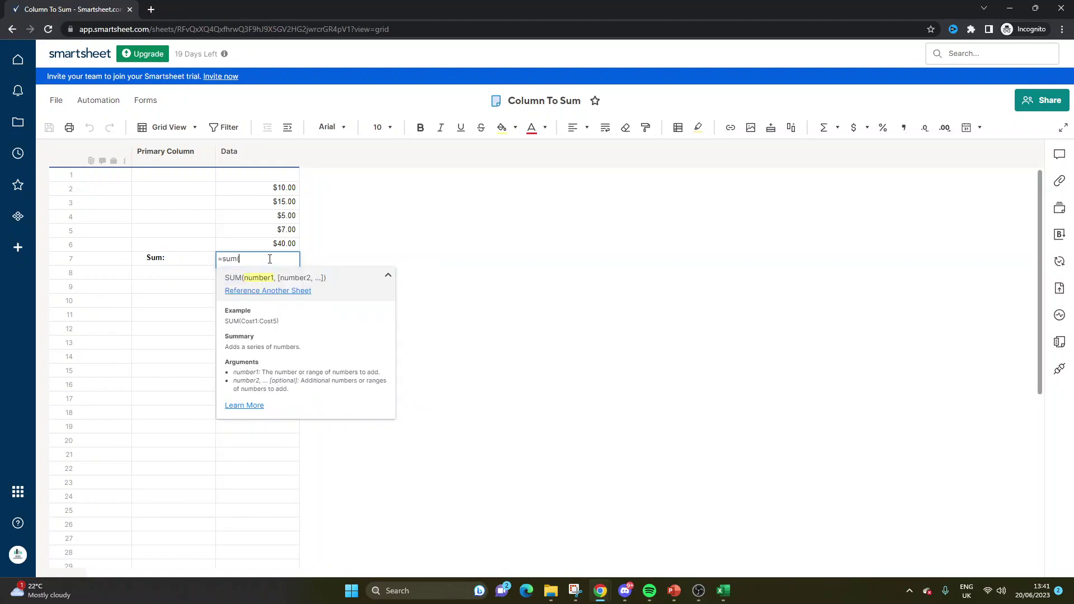
left_click(283, 193)
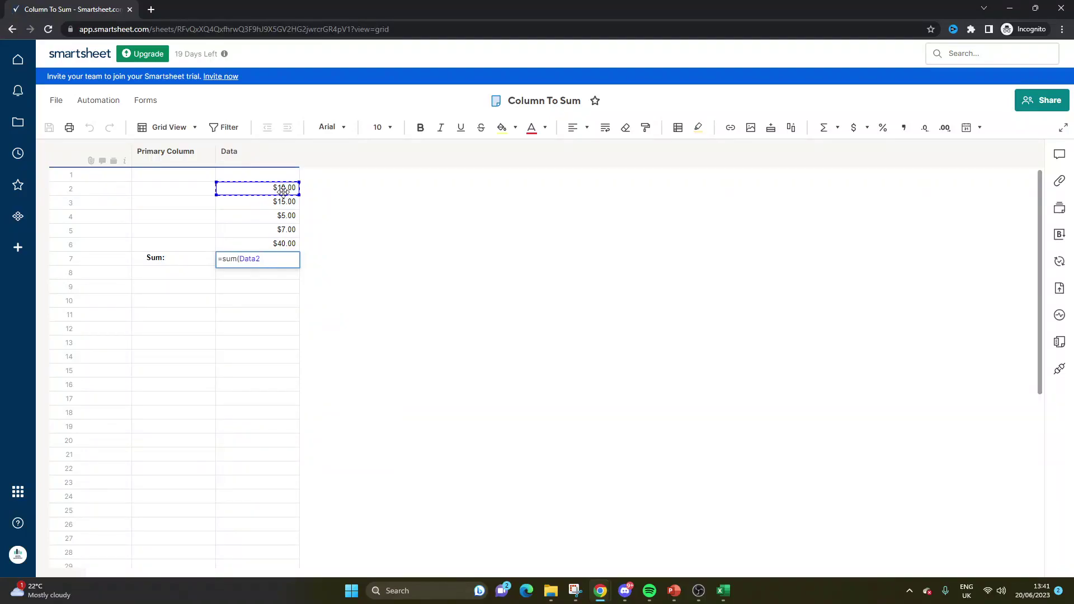
type("+")
left_click(284, 204)
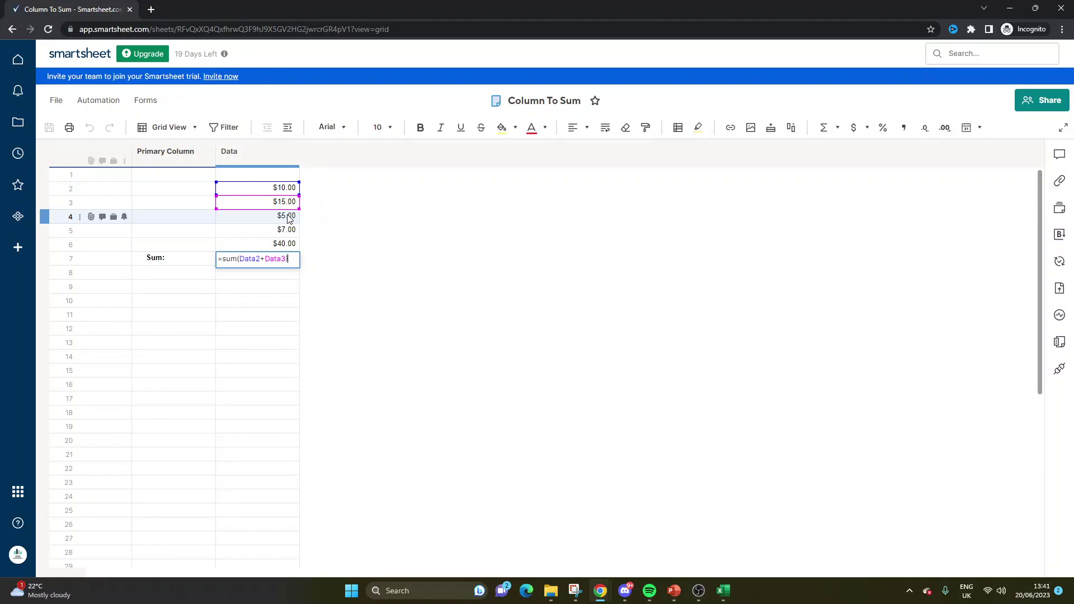
key("Return")
Step: Add Data4 so the formula becomes =SUM(Data2 + Data3 + Data4), showing $30.00
double_click(292, 257)
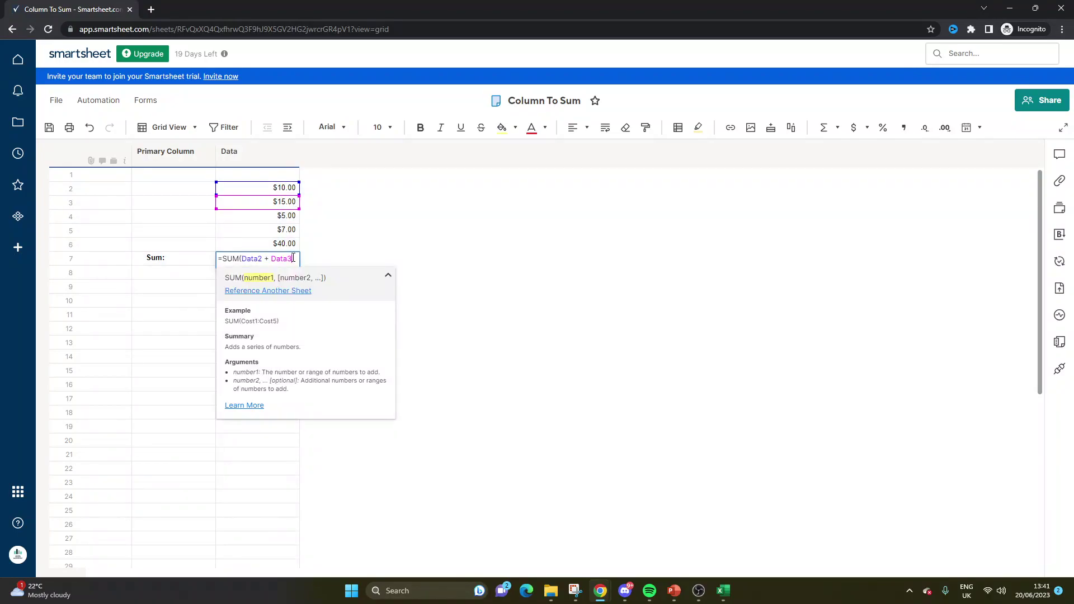
type("+")
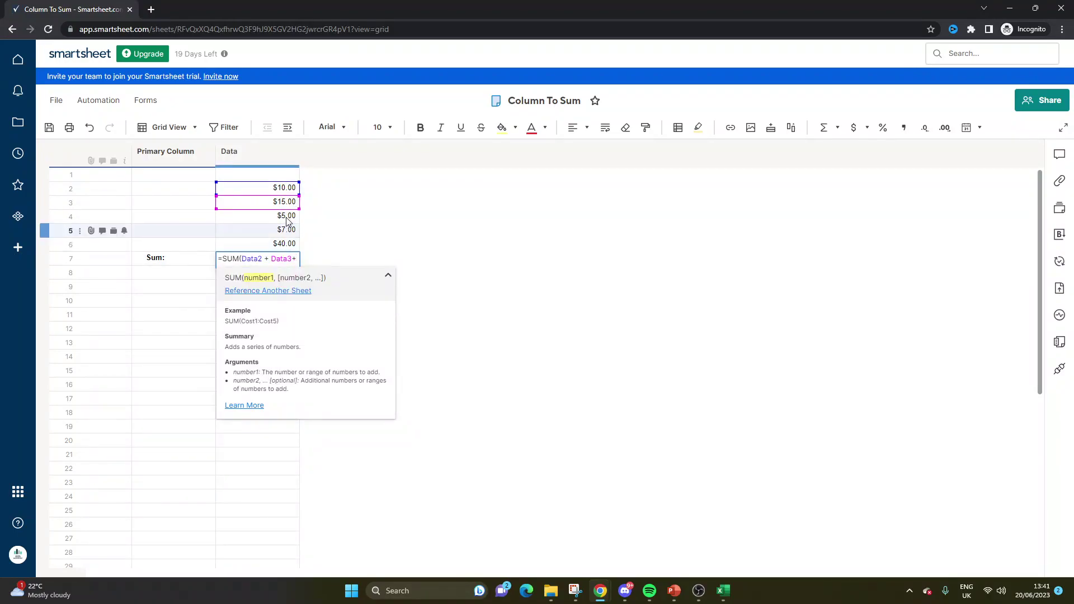
left_click(285, 217)
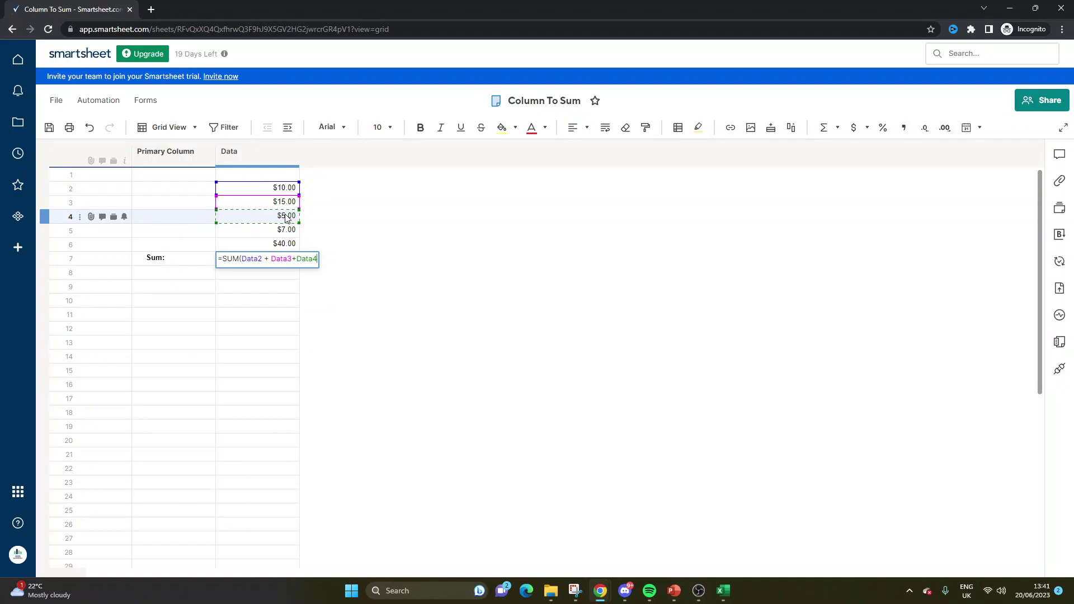
type(")")
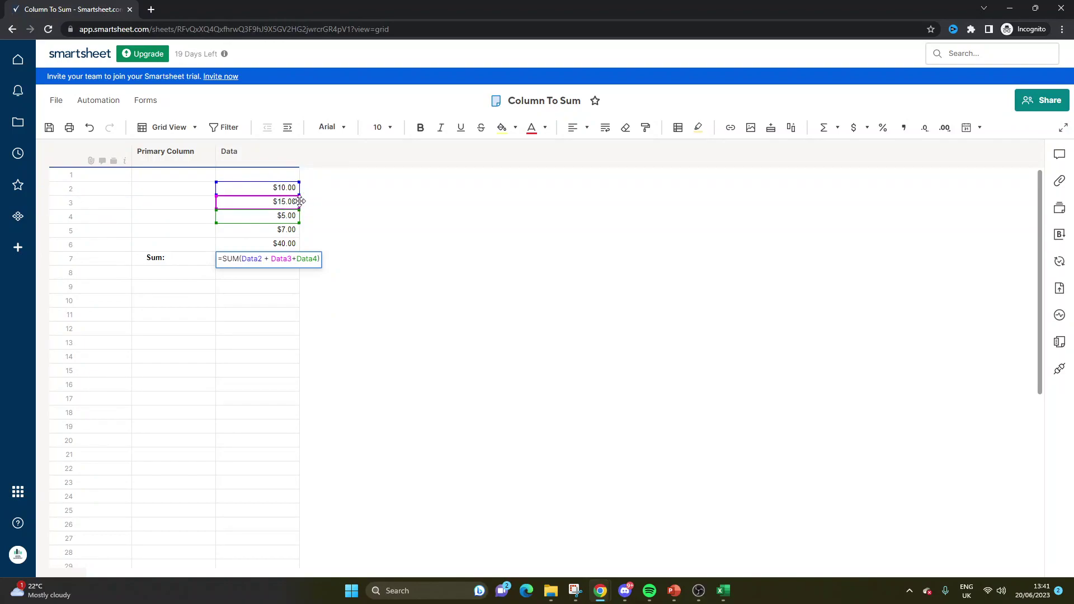
key("Return")
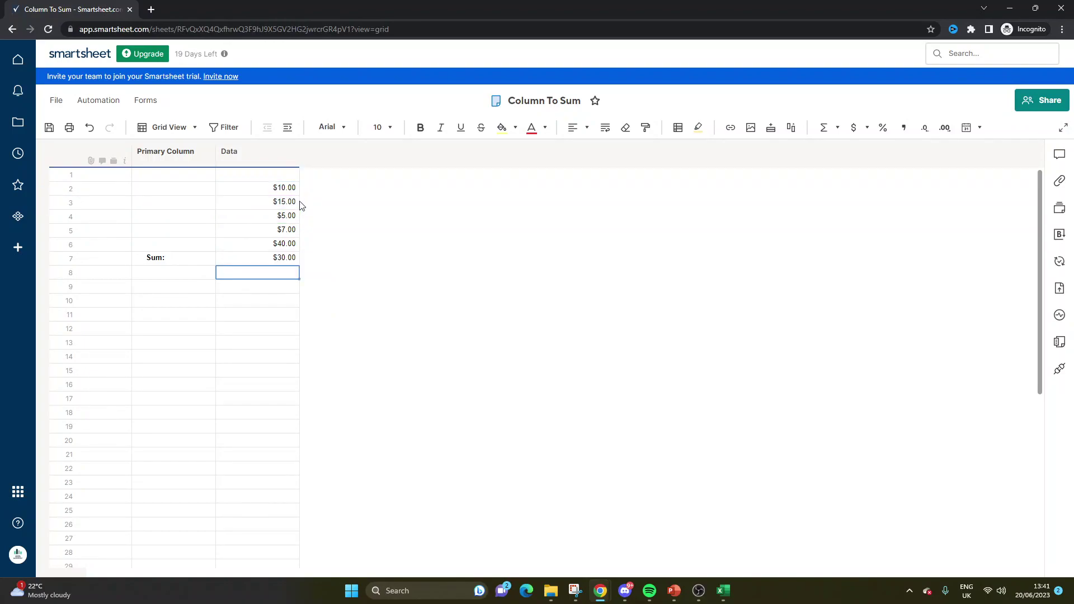
Step: Reopen the Sum row formula and delete its individual cell references
double_click(281, 259)
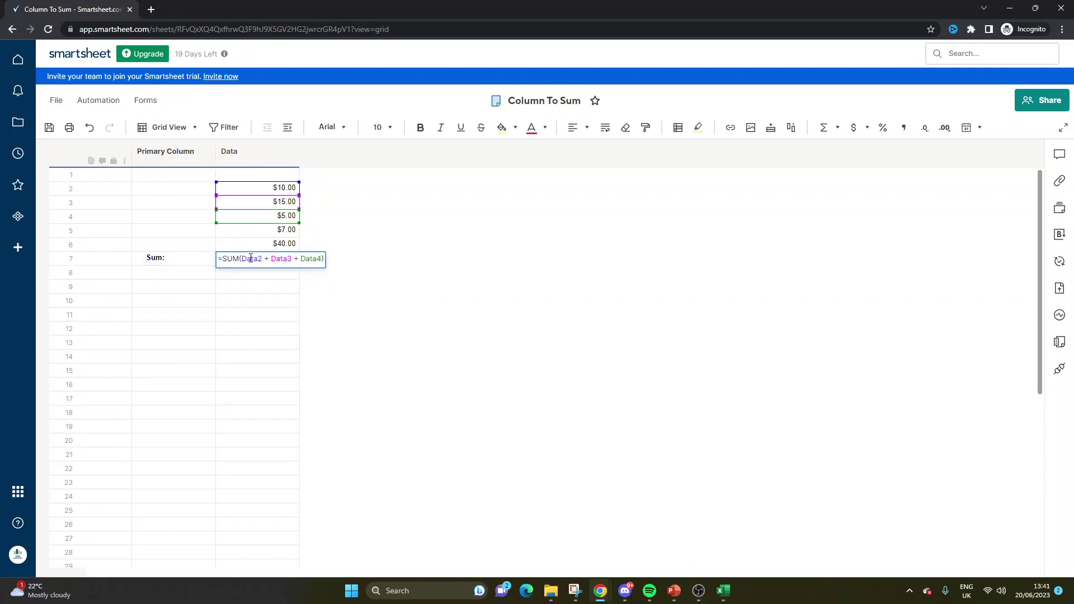
left_click_drag(242, 258, 316, 254)
key("Return")
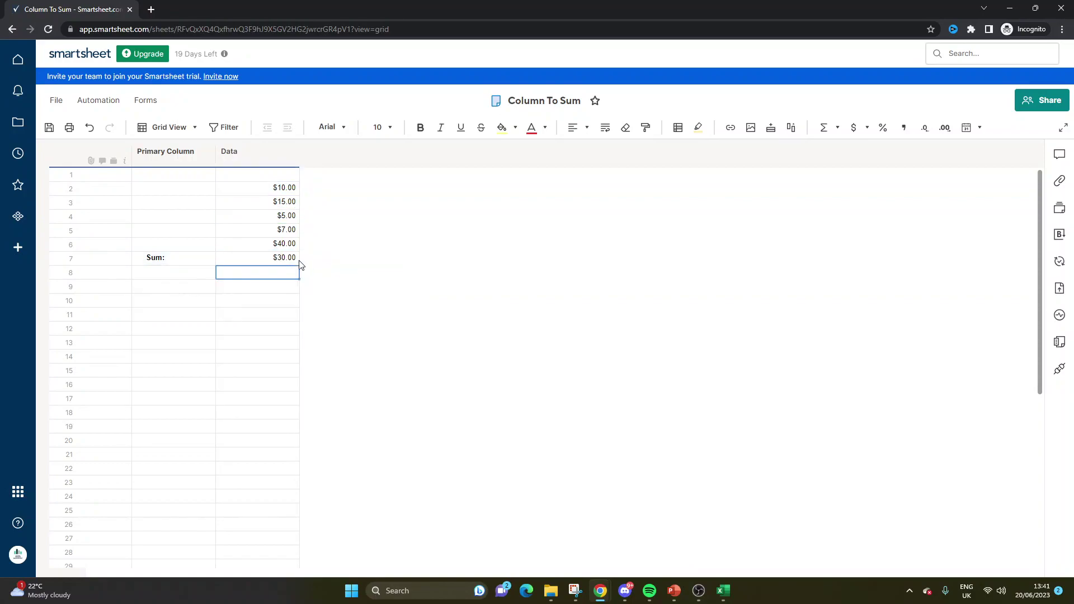
double_click(293, 259)
left_click_drag(241, 259, 325, 258)
key("BackSpace")
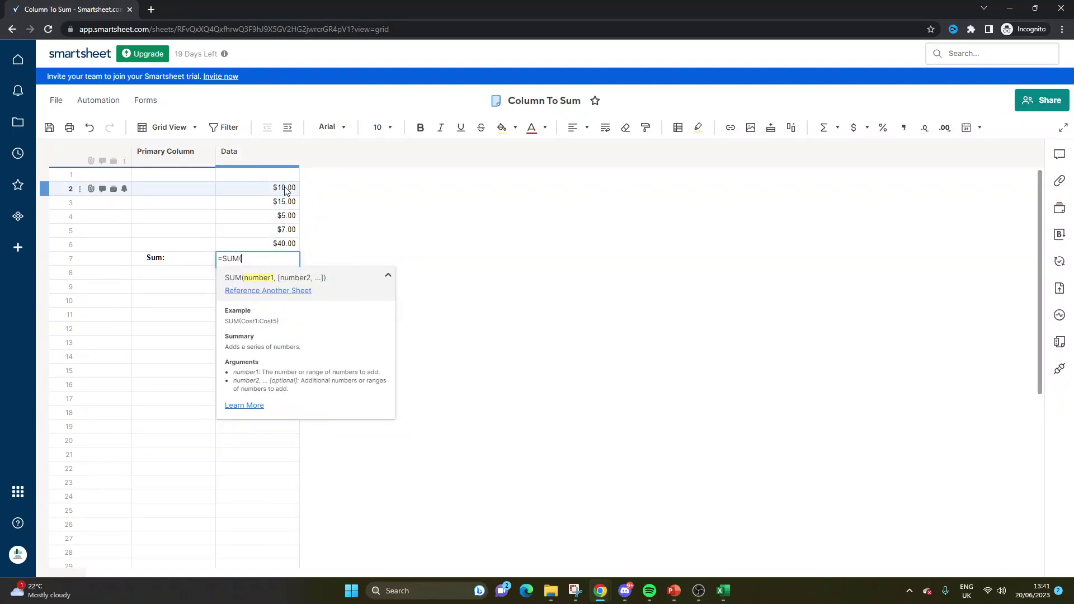
Step: Replace them with the range =SUM(Data2:Data6), so the Sum row shows $77.00
left_click_drag(285, 191, 288, 245)
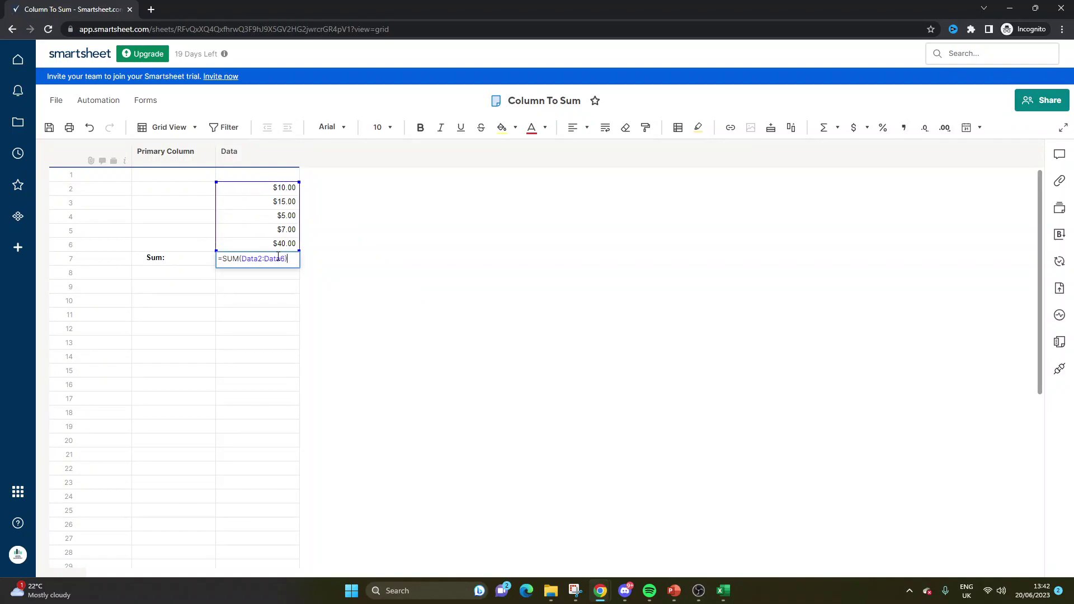
key("Return")
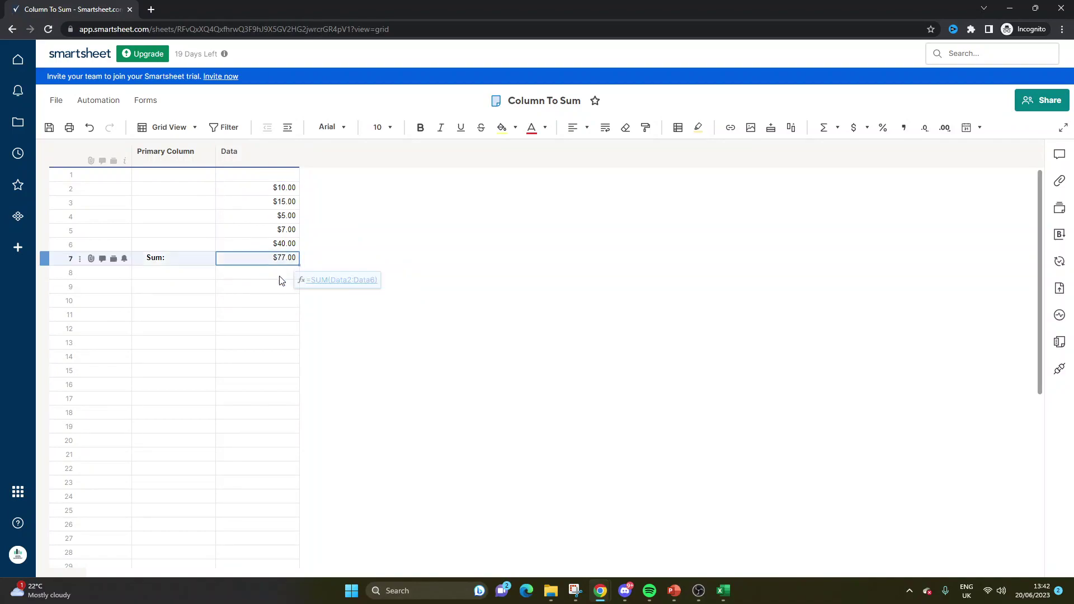
double_click(279, 260)
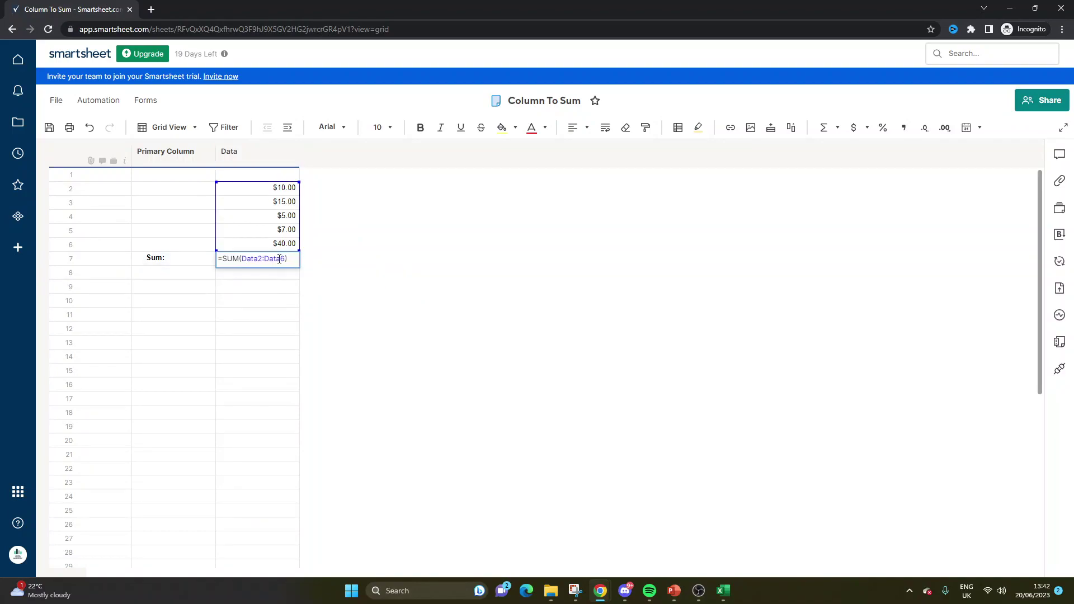
key("Return")
left_click(286, 261)
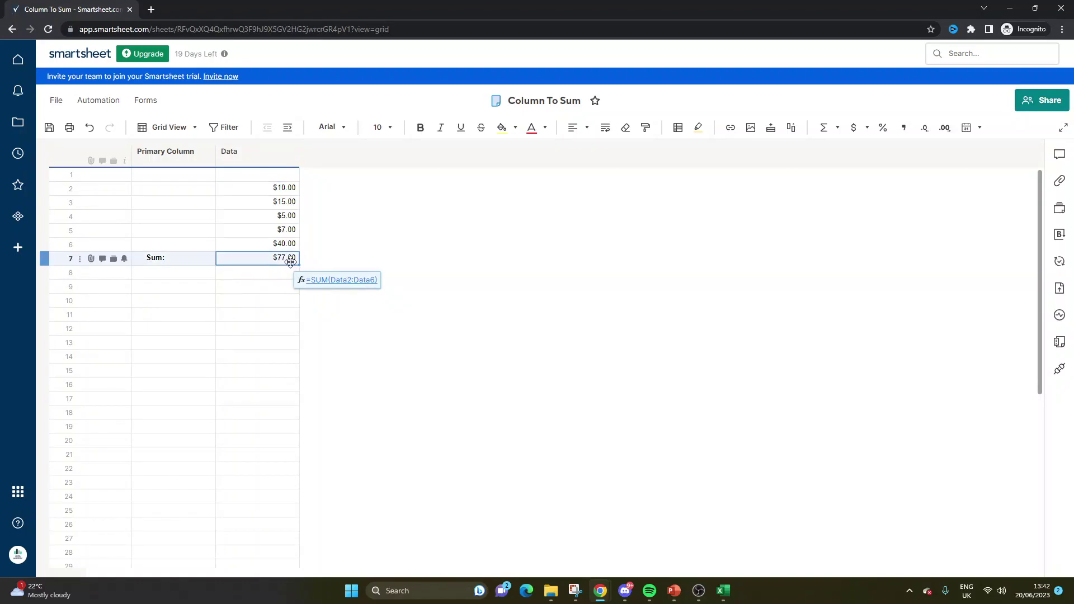
Step: Clear the Sum row total and enter =SUM(Data:Data) in row 8's Primary Column cell
key("Delete")
left_click(196, 277)
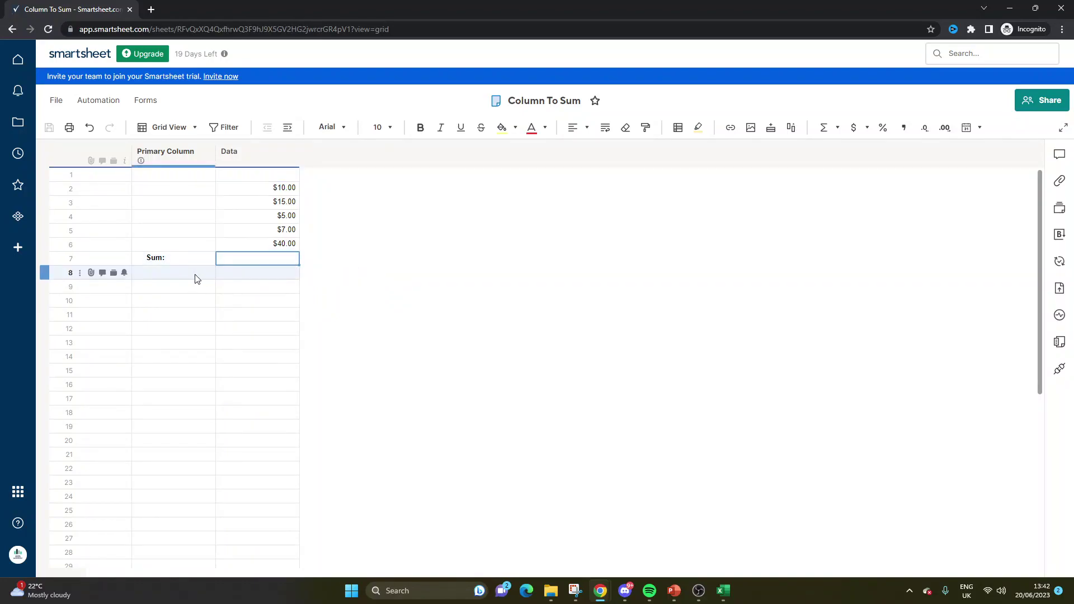
type("=")
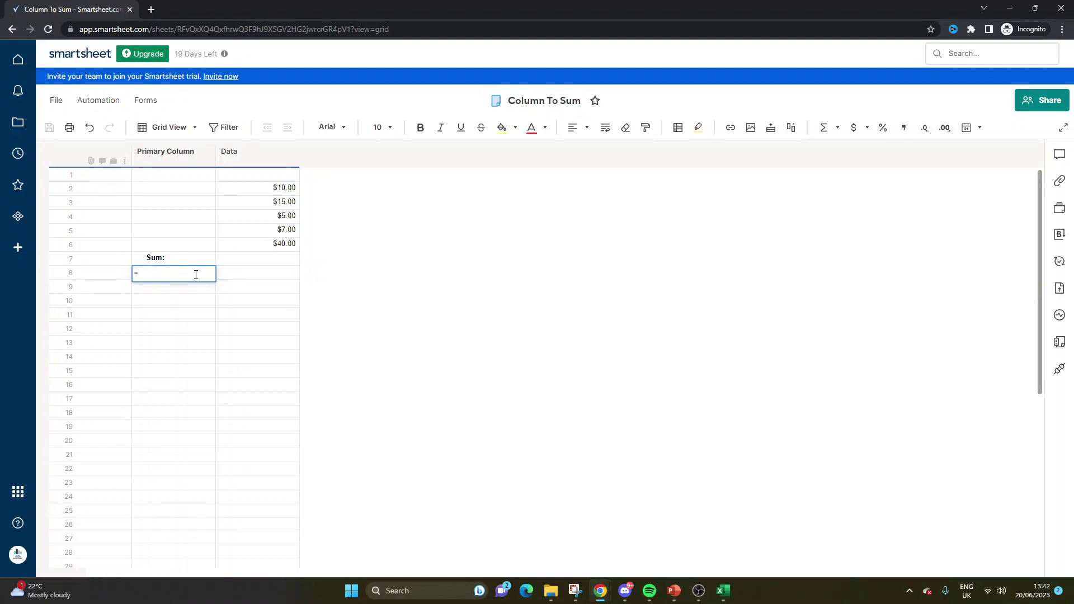
type("sum(")
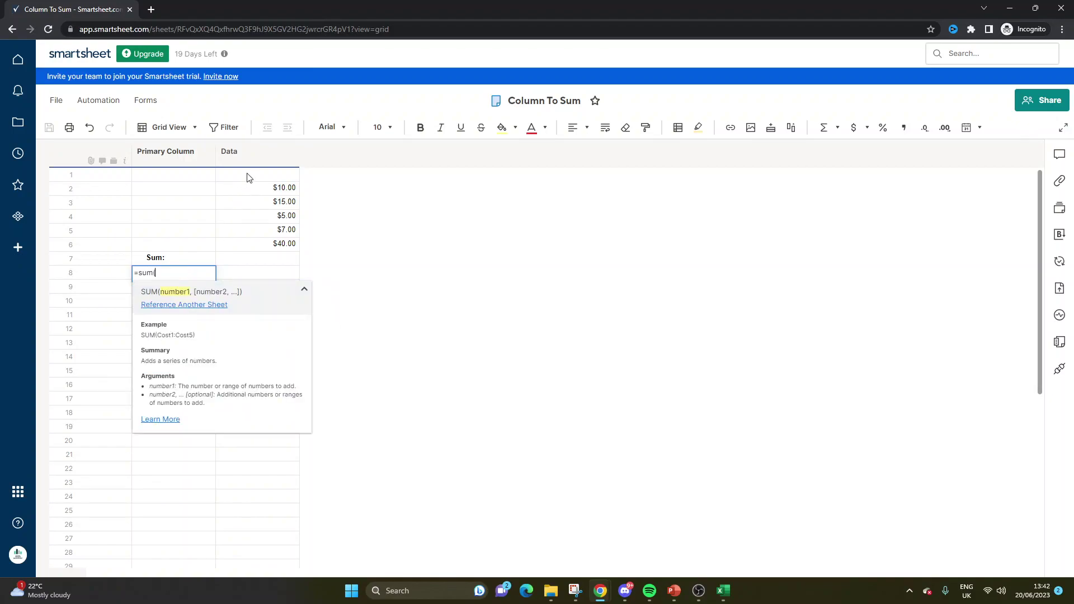
left_click(263, 160)
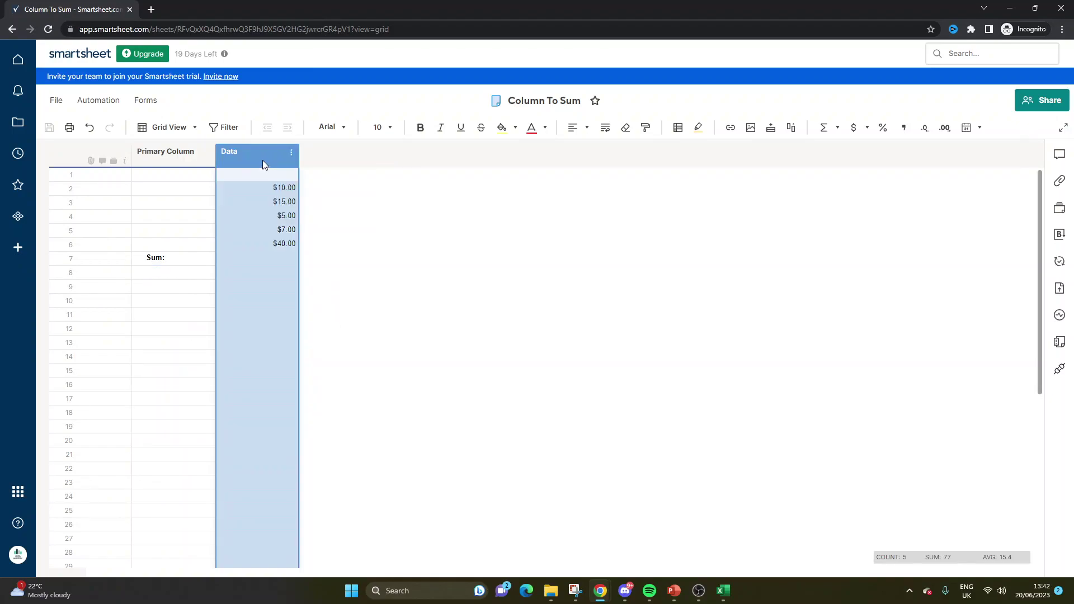
double_click(196, 273)
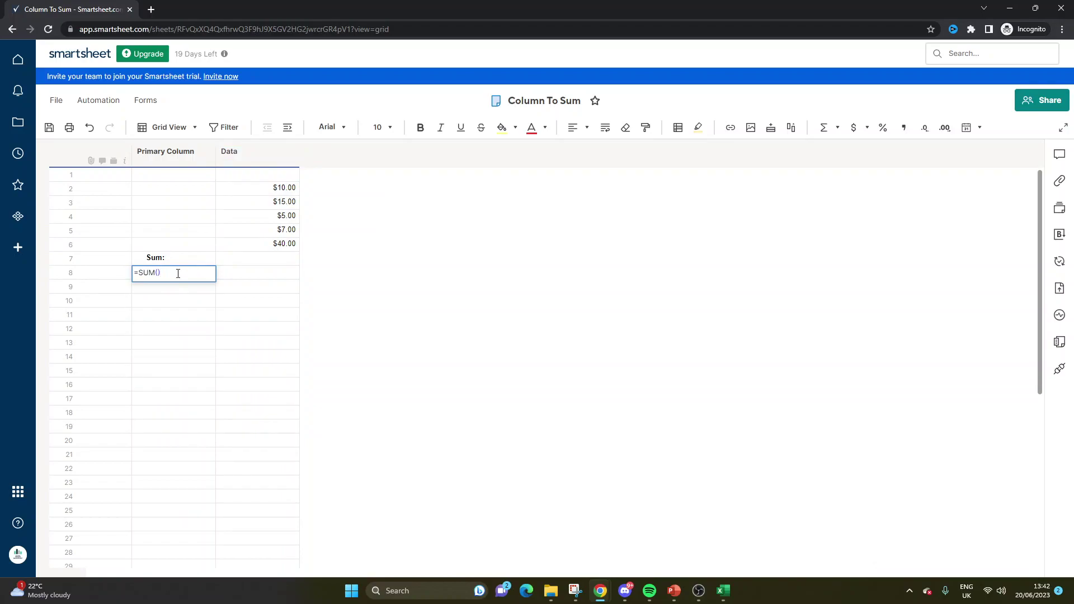
key("BackSpace")
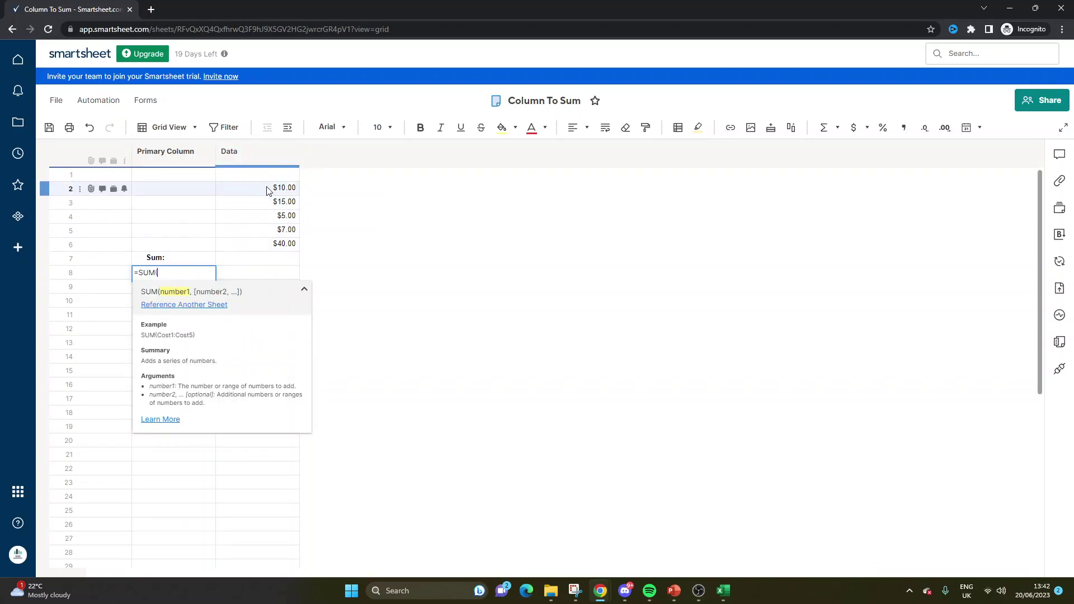
left_click_drag(258, 188, 279, 258)
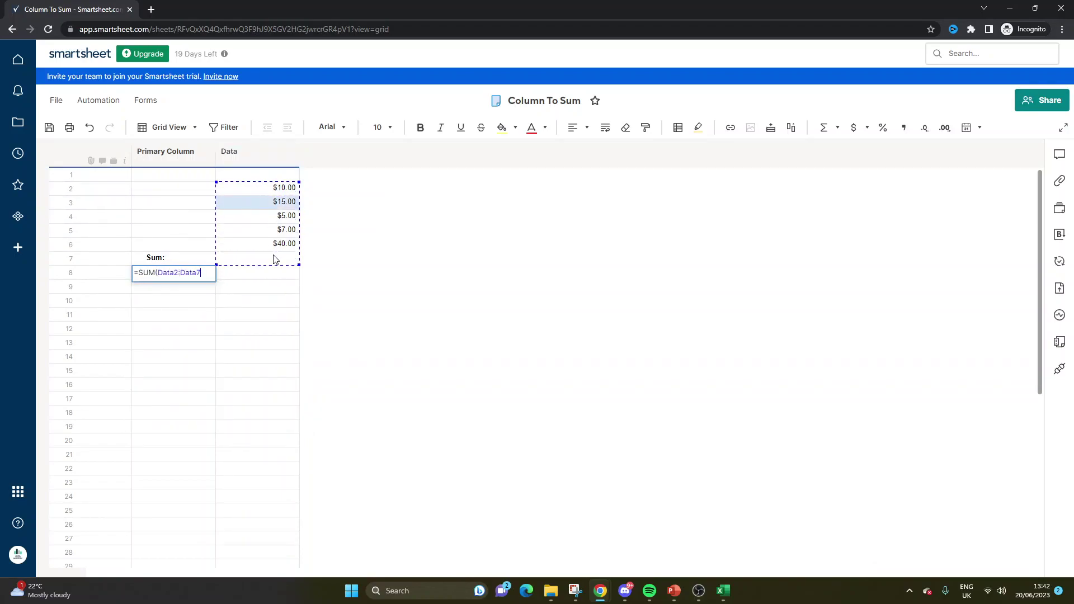
left_click(178, 272)
key("BackSpace")
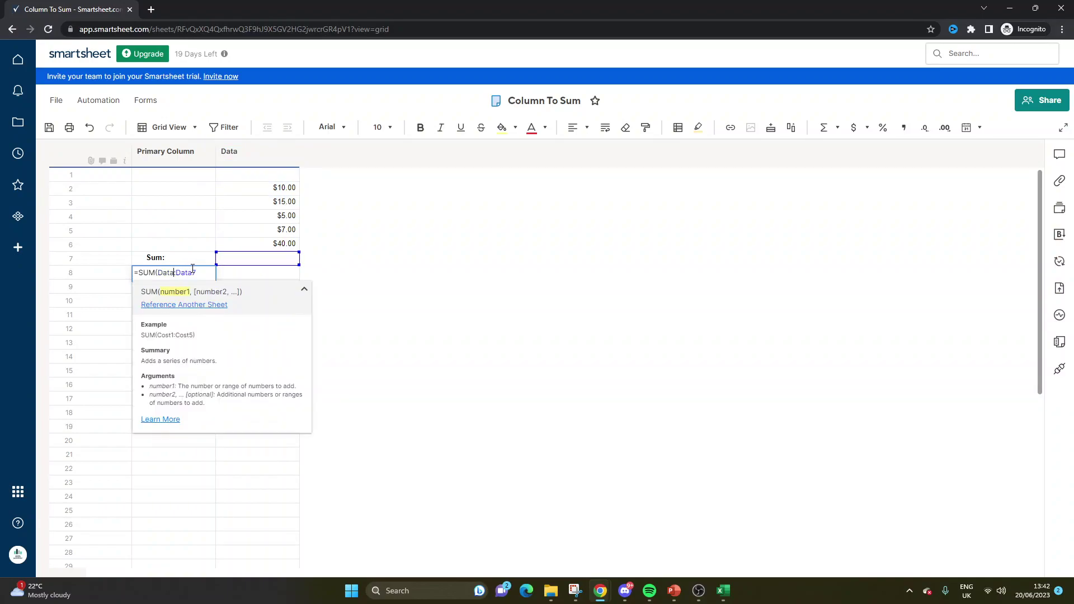
key("BackSpace")
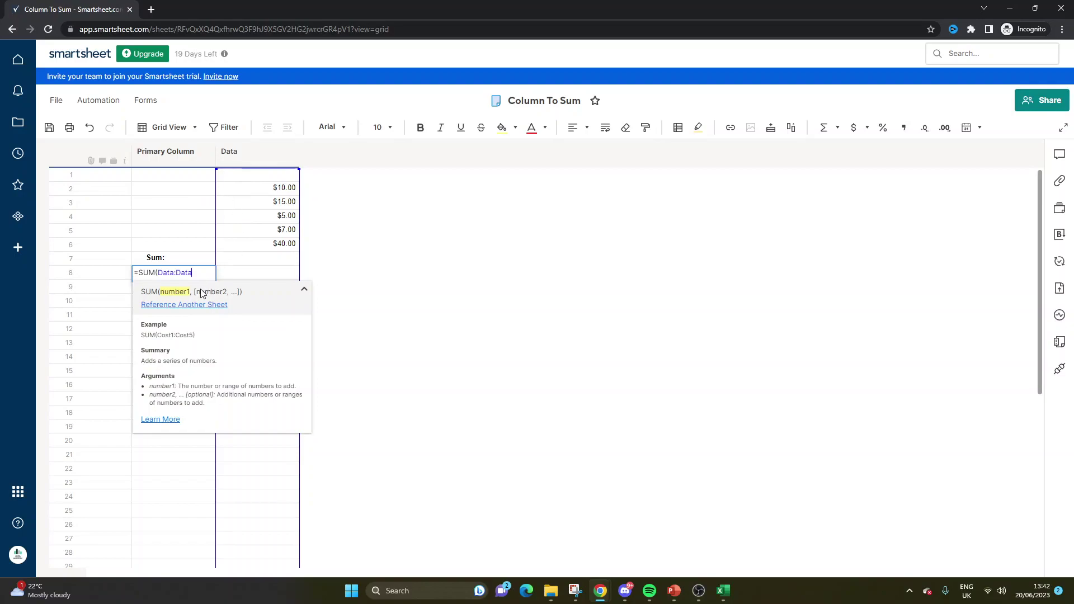
type(")")
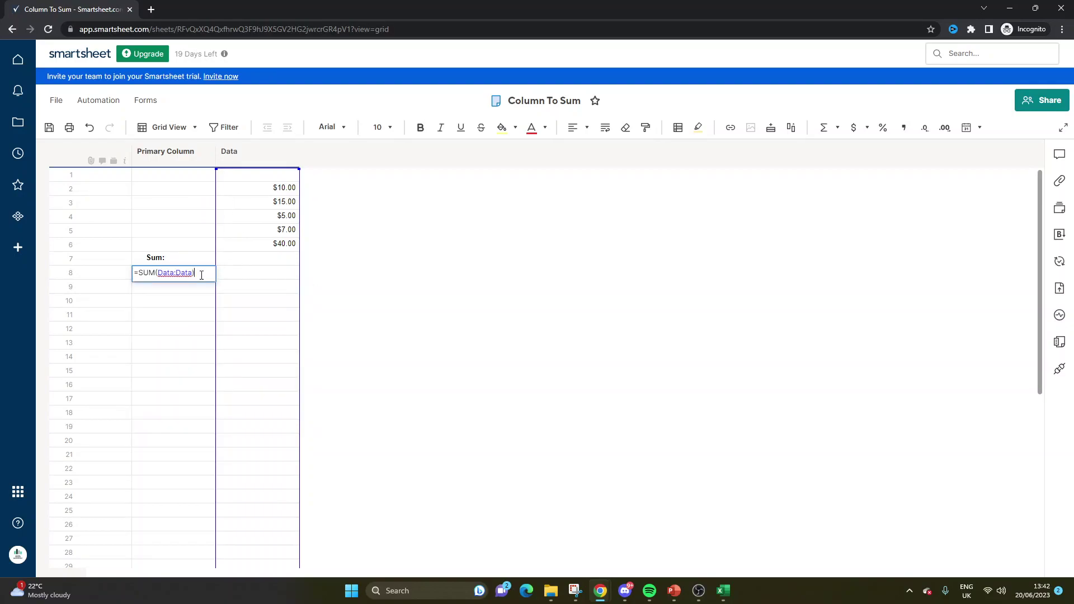
key("Return")
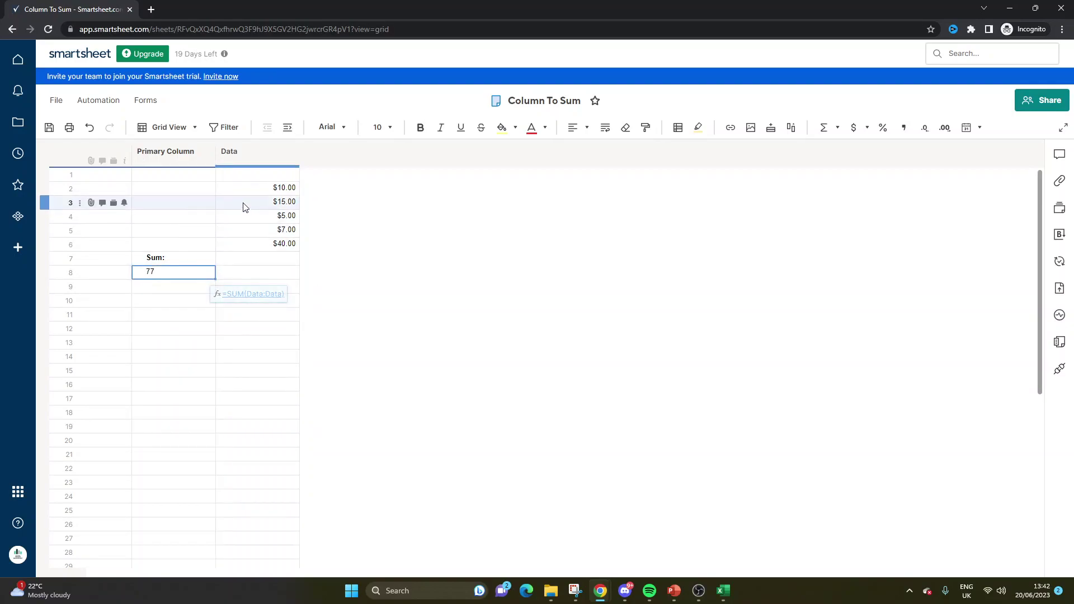
Step: Format the row 8 result as currency ($77.00) and save the sheet
left_click_drag(258, 187, 261, 230)
left_click(179, 267)
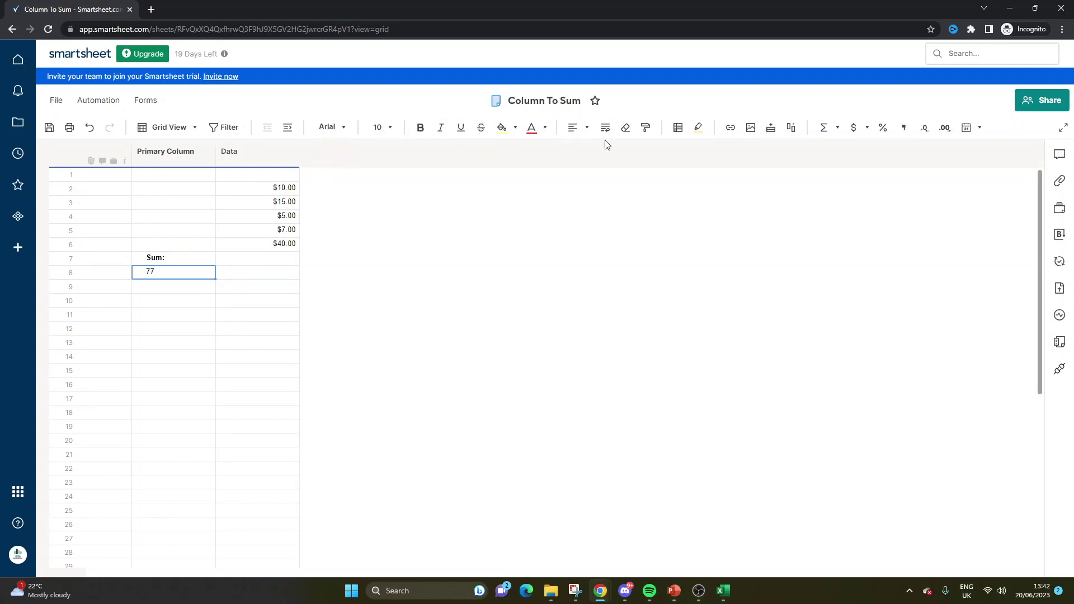
left_click(853, 127)
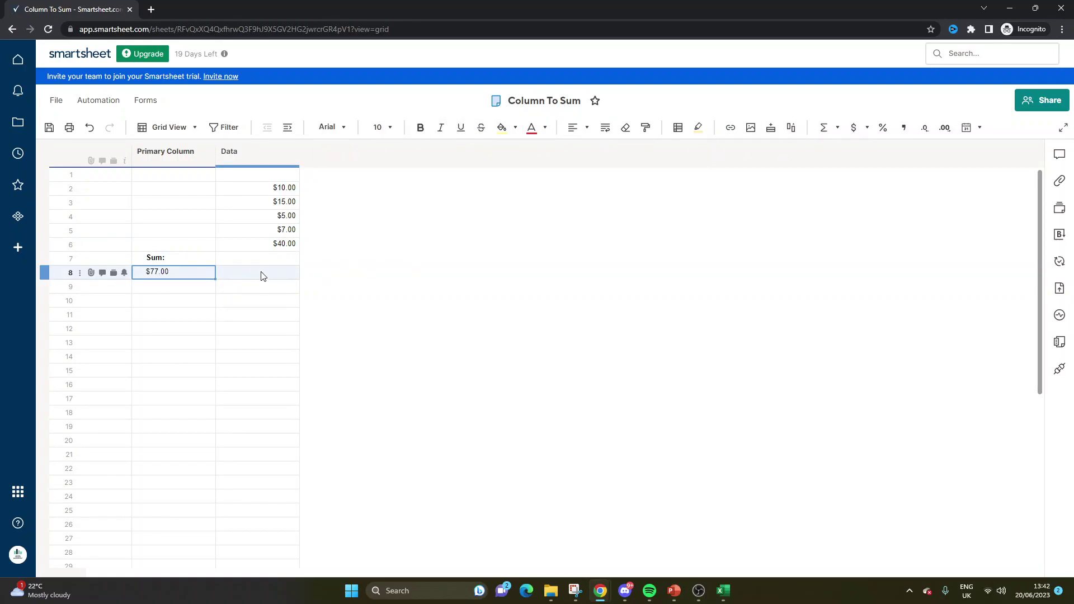
left_click(291, 190)
left_click(277, 302)
left_click(49, 128)
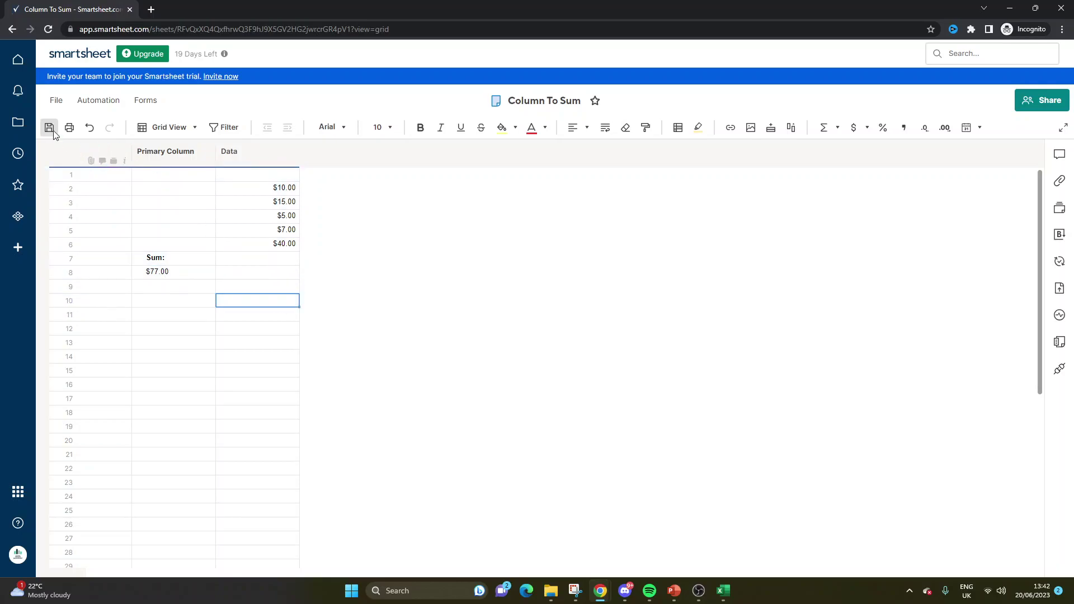
Step: Return to the Sum Column In Smartsheet workspace and open the Data Sheet
left_click(267, 158)
left_click(12, 29)
left_click(369, 181)
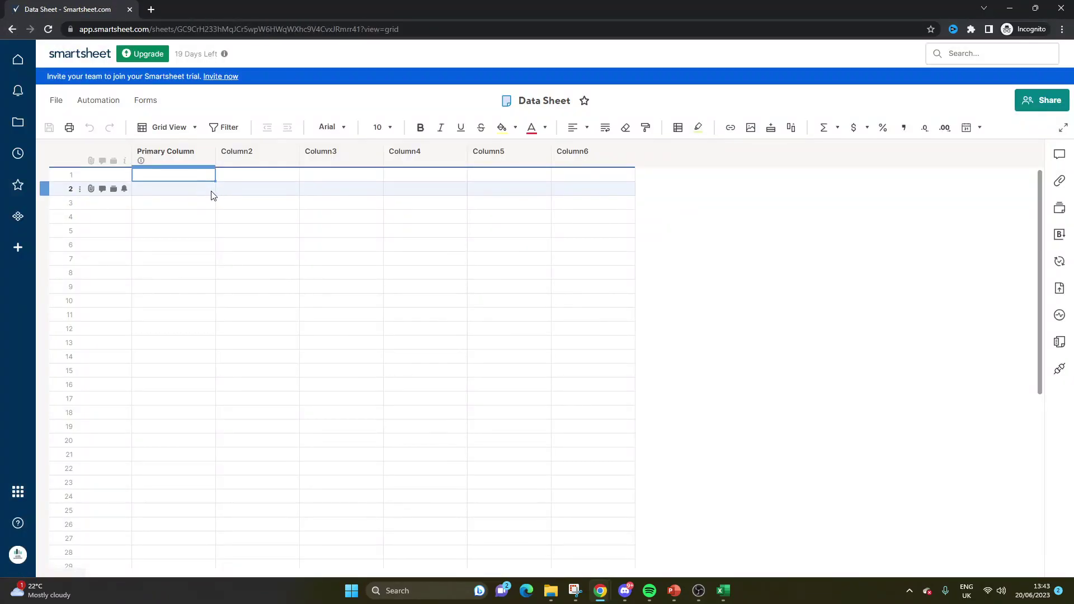
Step: Type 'Sum' into row 2 of the Primary Column
left_click(221, 190)
left_click(214, 190)
type("Sum")
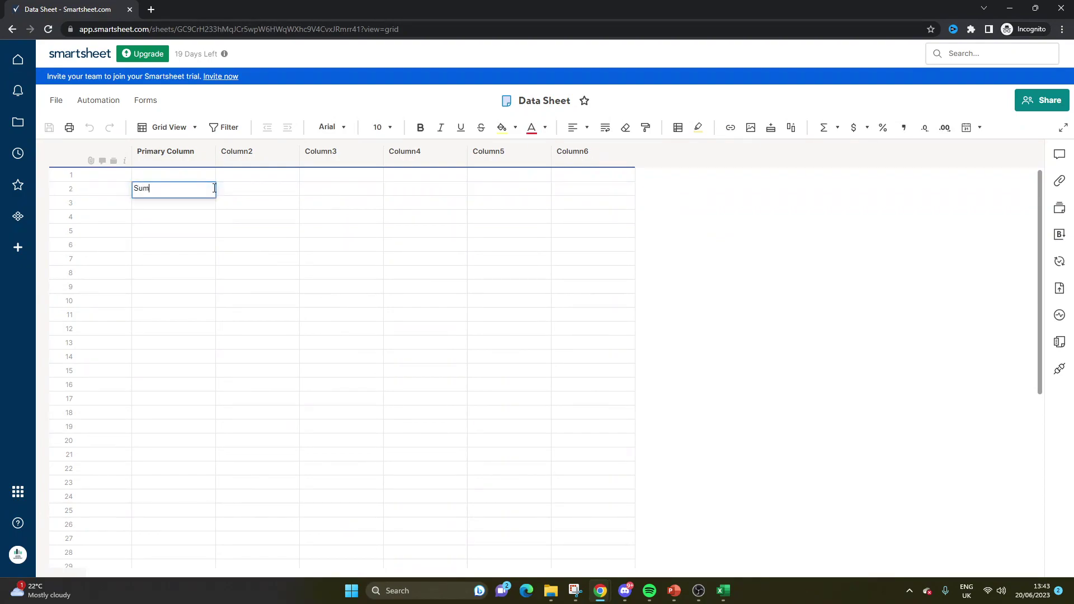
key("Return")
left_click(213, 189)
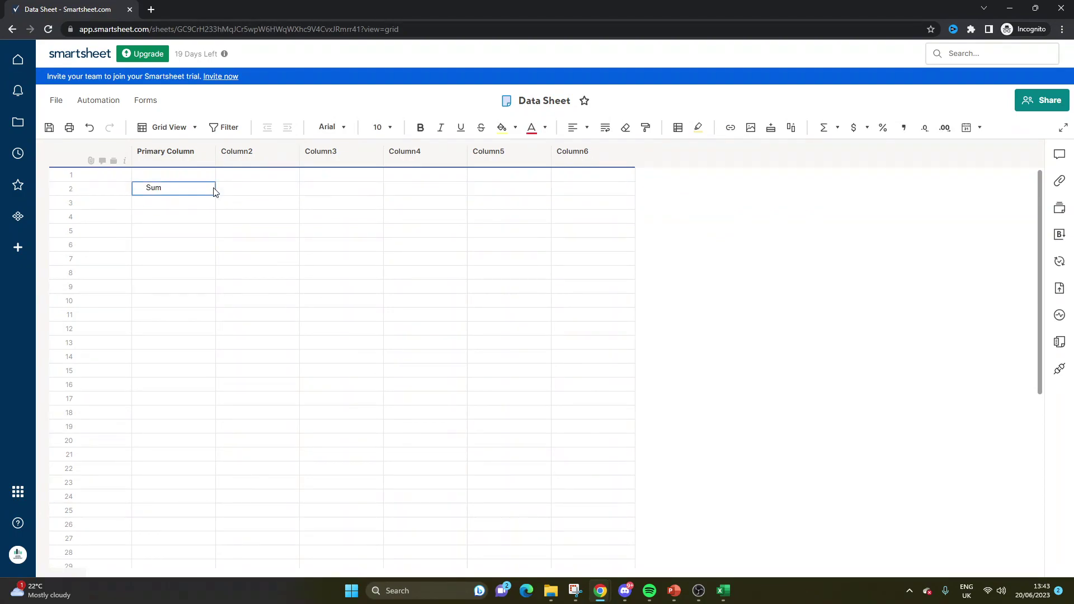
left_click(267, 191)
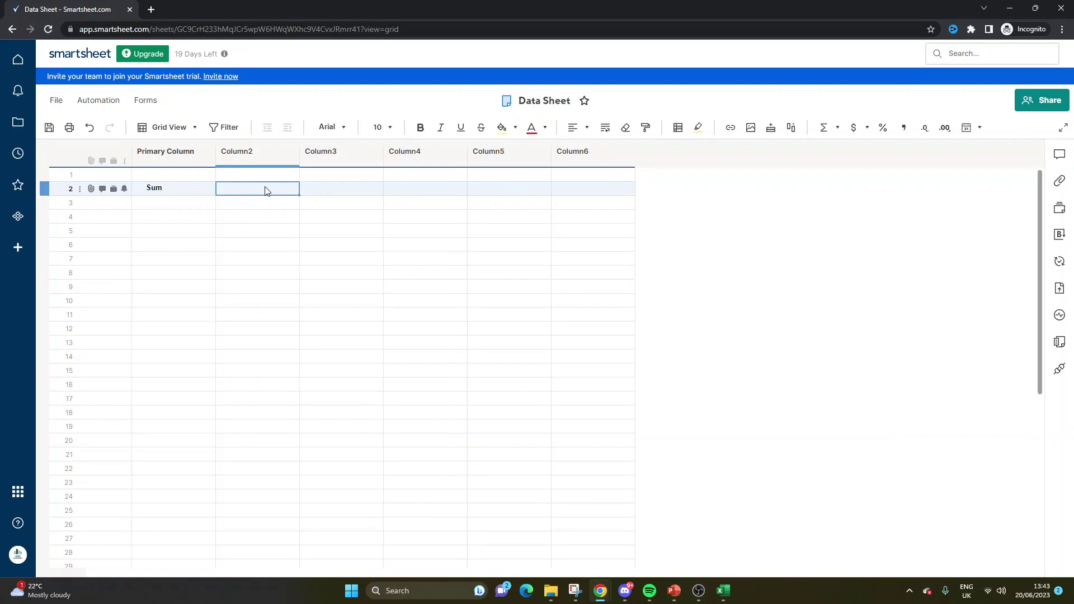
Step: In Column2 row 2, start =SUM( with a reference named 'Column To Sum' to that sheet's Data column
type("=s")
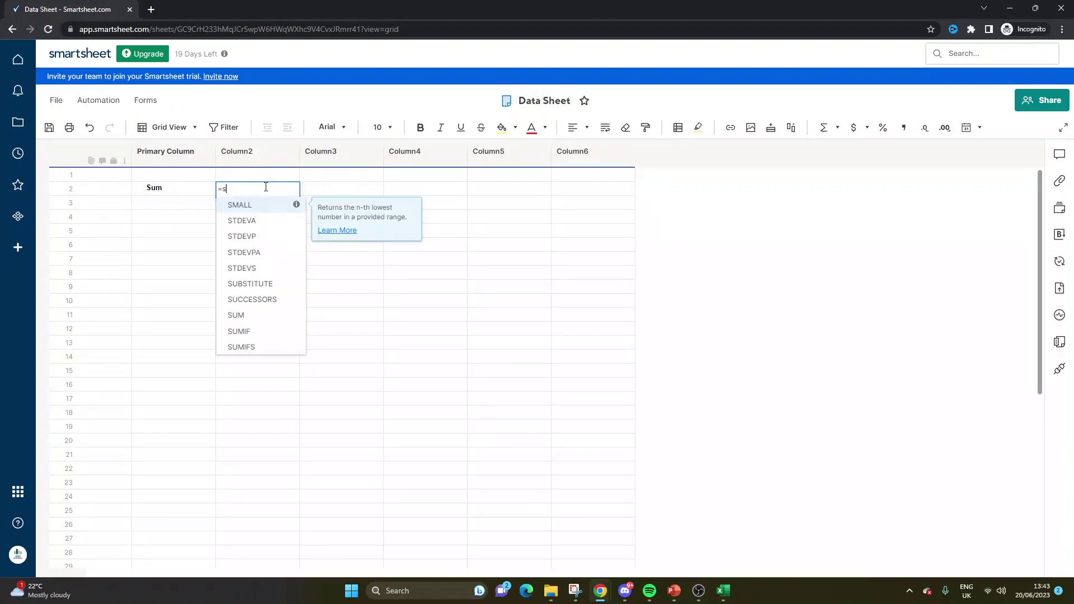
type("um(")
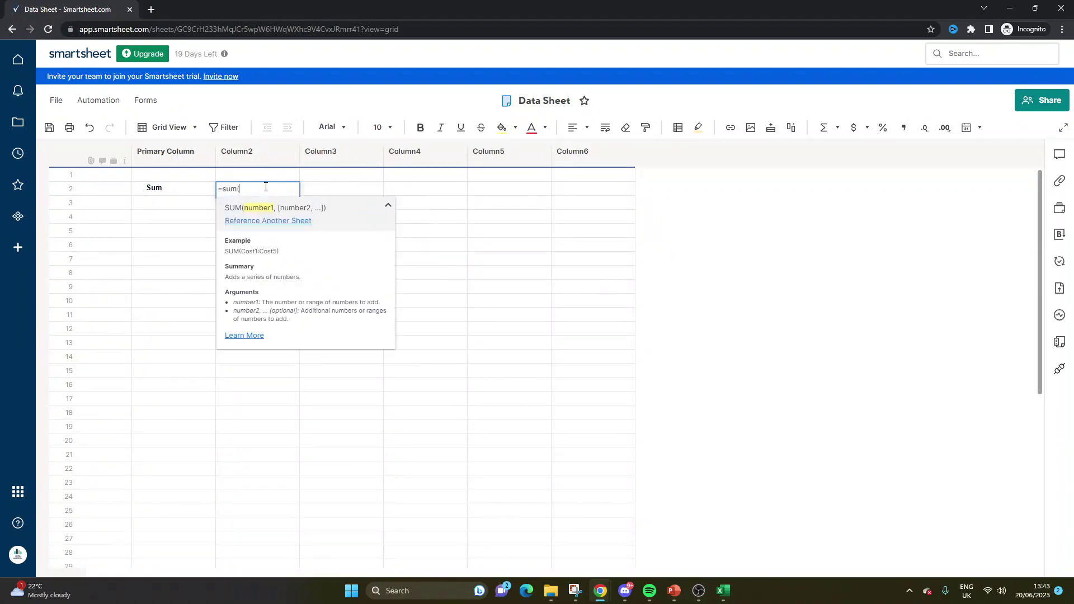
left_click(273, 221)
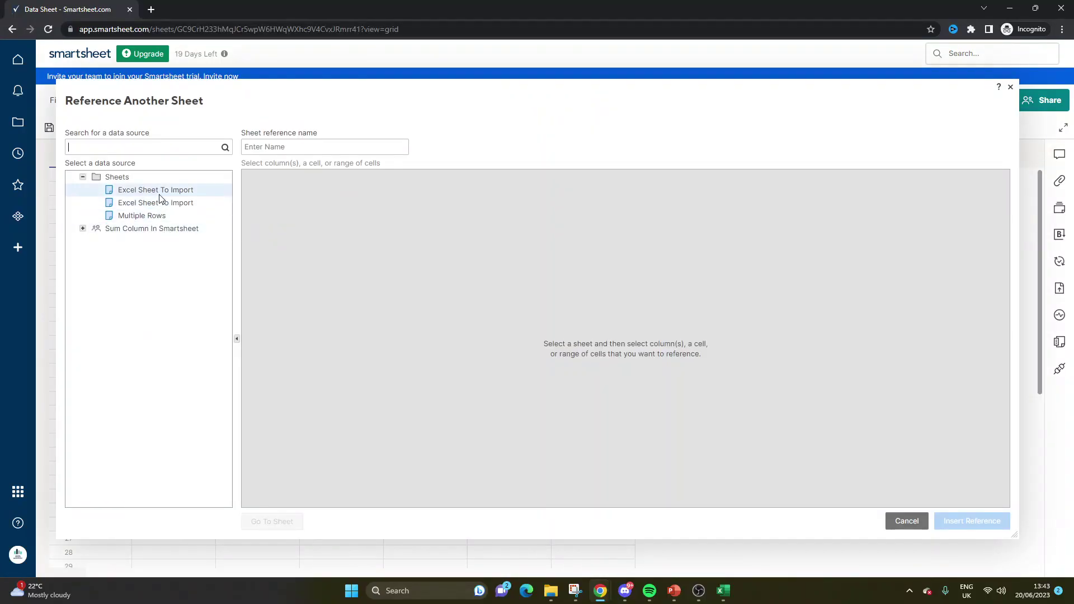
left_click(82, 228)
left_click(158, 242)
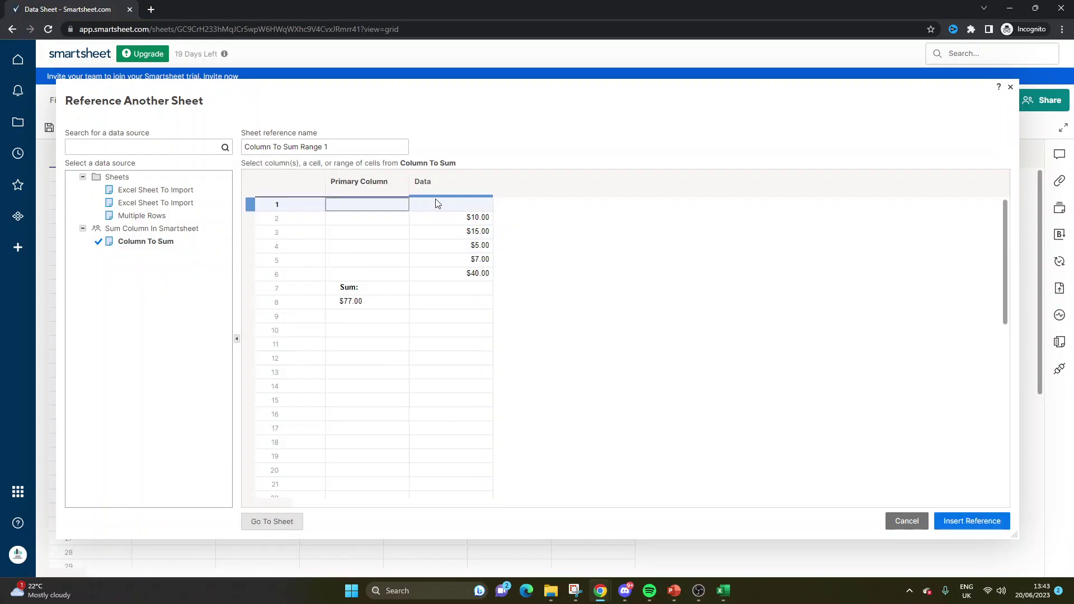
left_click(447, 184)
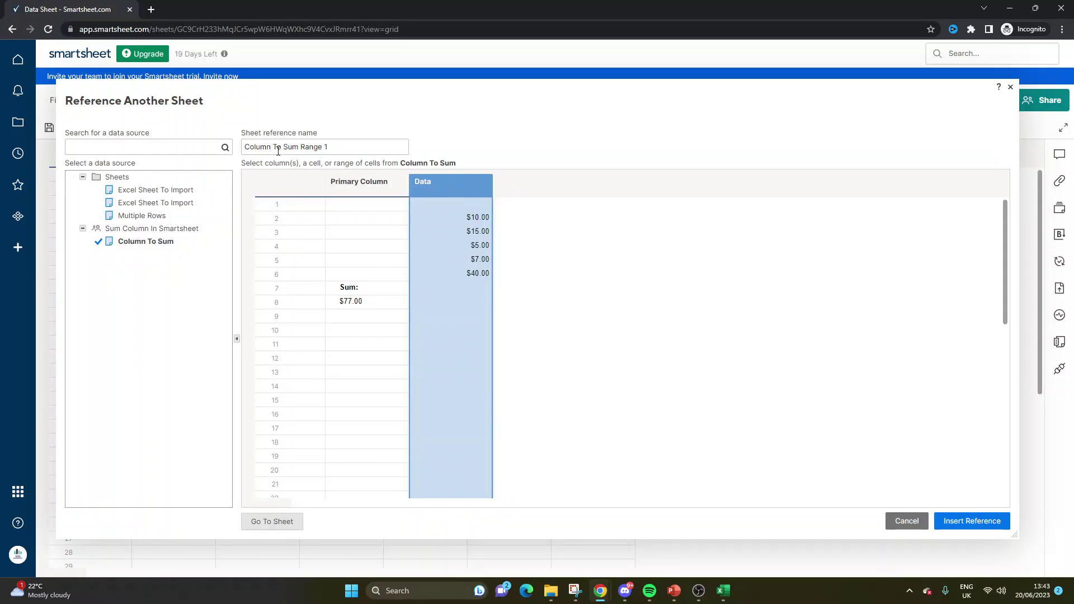
left_click_drag(298, 147, 334, 145)
key("BackSpace")
left_click(966, 521)
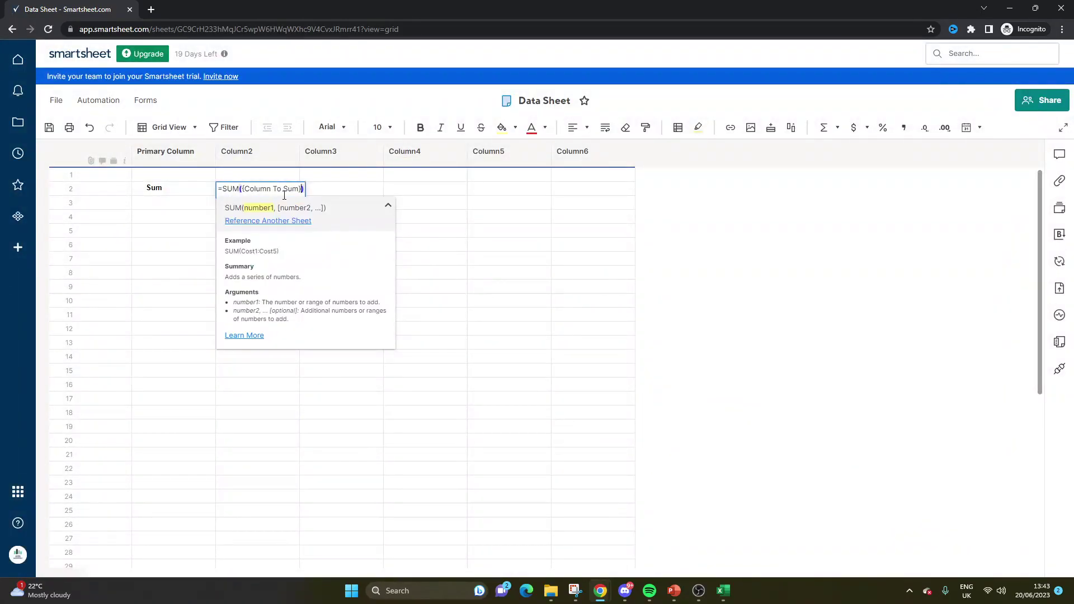
Step: Commit =SUM({Column To Sum}) and check the reference, leaving Column2 row 2 showing 77
key("Return")
double_click(282, 191)
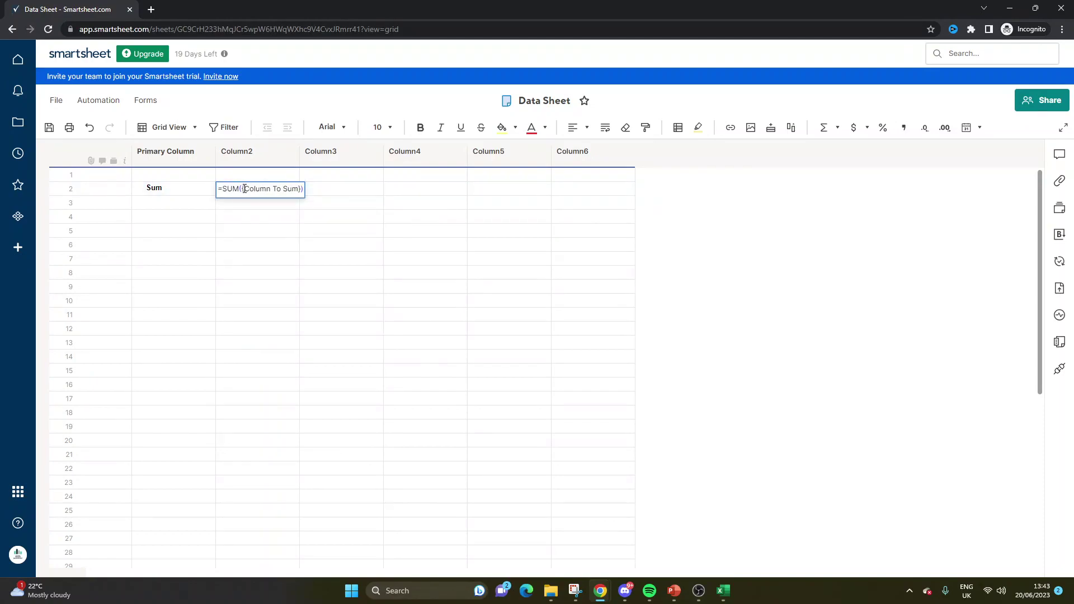
left_click_drag(244, 189, 292, 189)
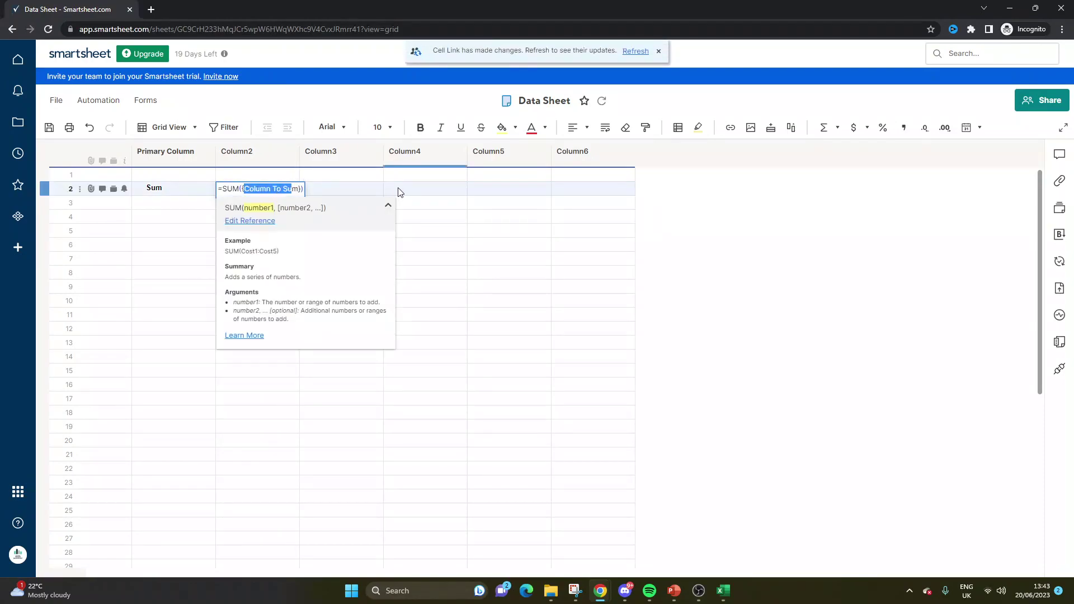
left_click(456, 239)
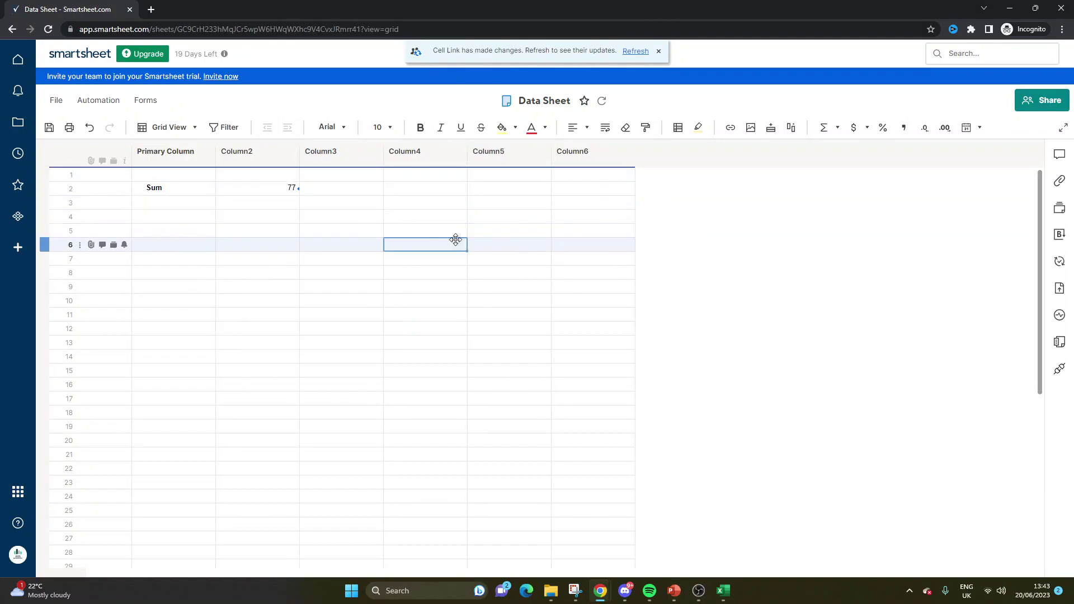